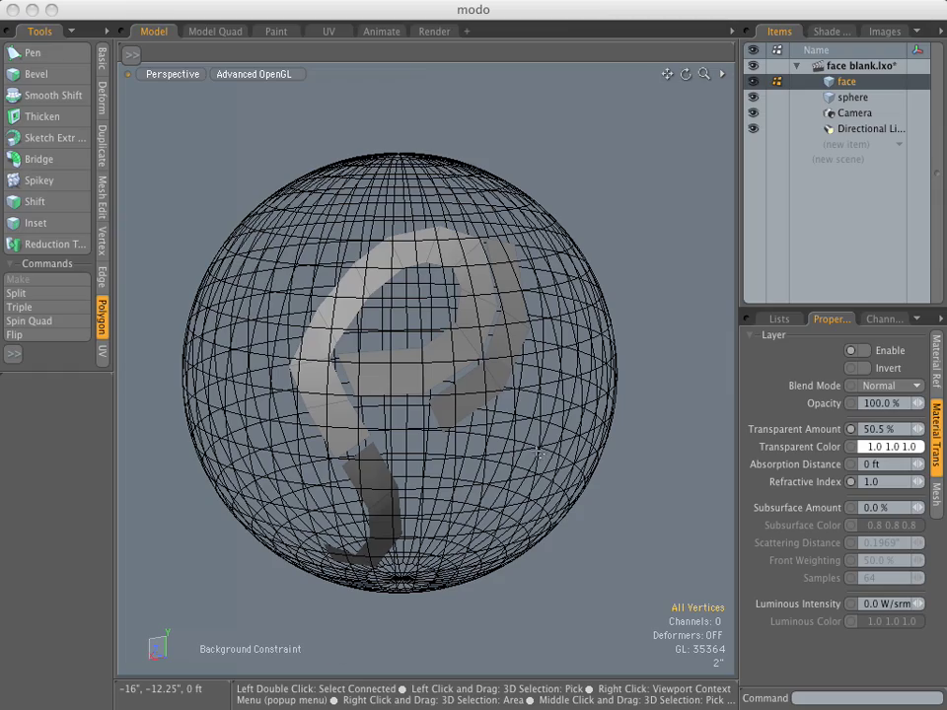
Orbit the view around the sphere to inspect the existing face strips.
{"action": "left_click_drag", "start_coordinate": [331, 651], "coordinate": [583, 281], "text": "alt"}
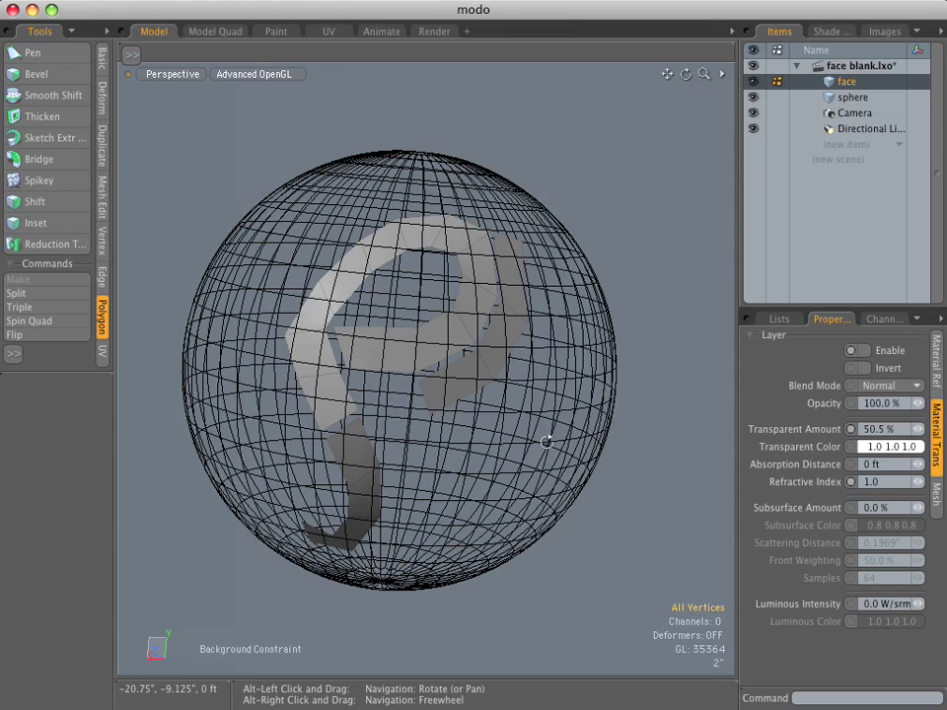
{"action": "left_click_drag", "start_coordinate": [546, 442], "coordinate": [589, 347], "text": "alt"}
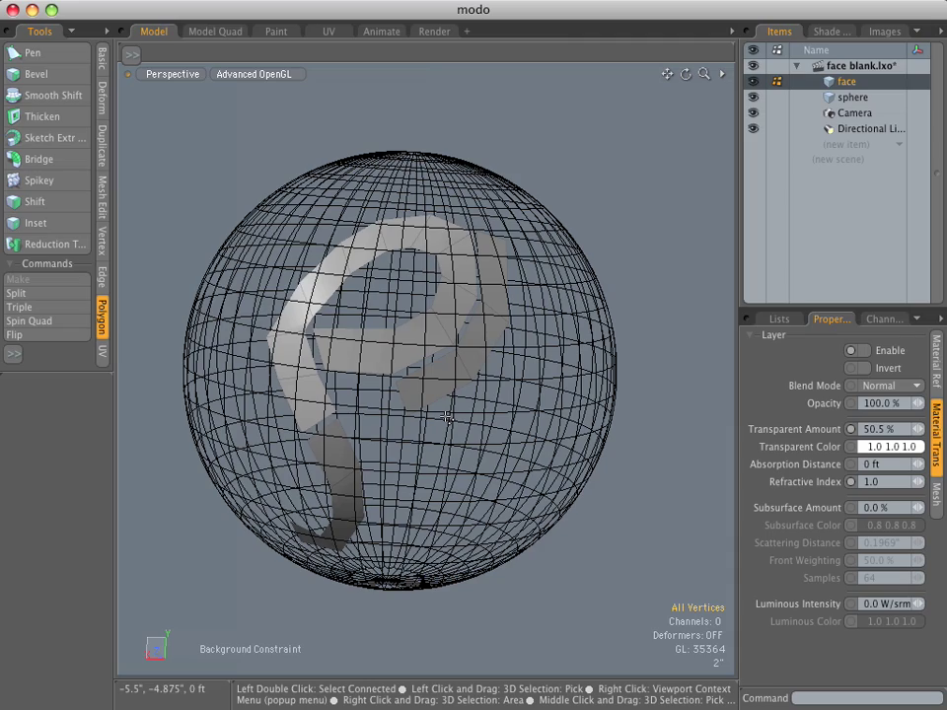
{"action": "left_click_drag", "start_coordinate": [543, 414], "coordinate": [525, 361], "text": "alt"}
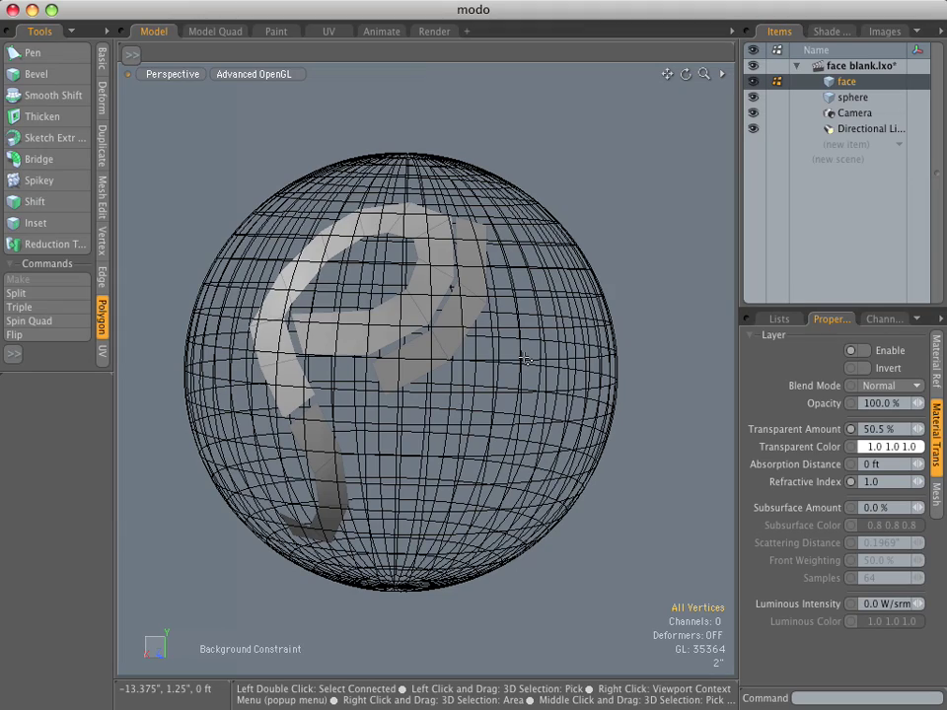
{"action": "left_click_drag", "start_coordinate": [498, 505], "coordinate": [399, 360], "text": "alt"}
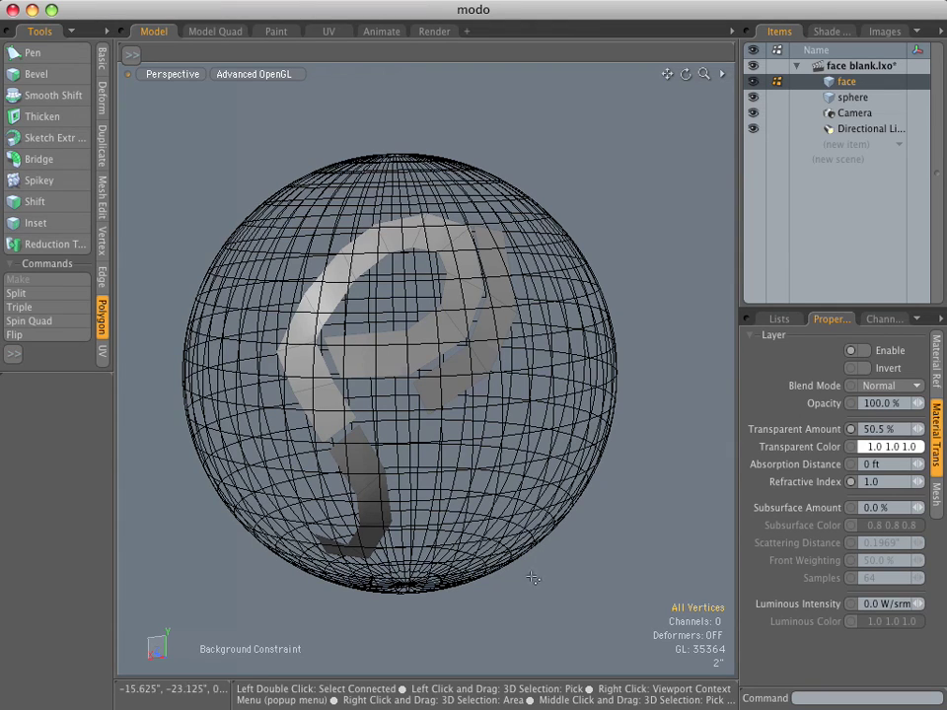
With the Pen tool, place the first four points of a new strip on the sphere.
{"action": "left_click", "coordinate": [40, 54]}
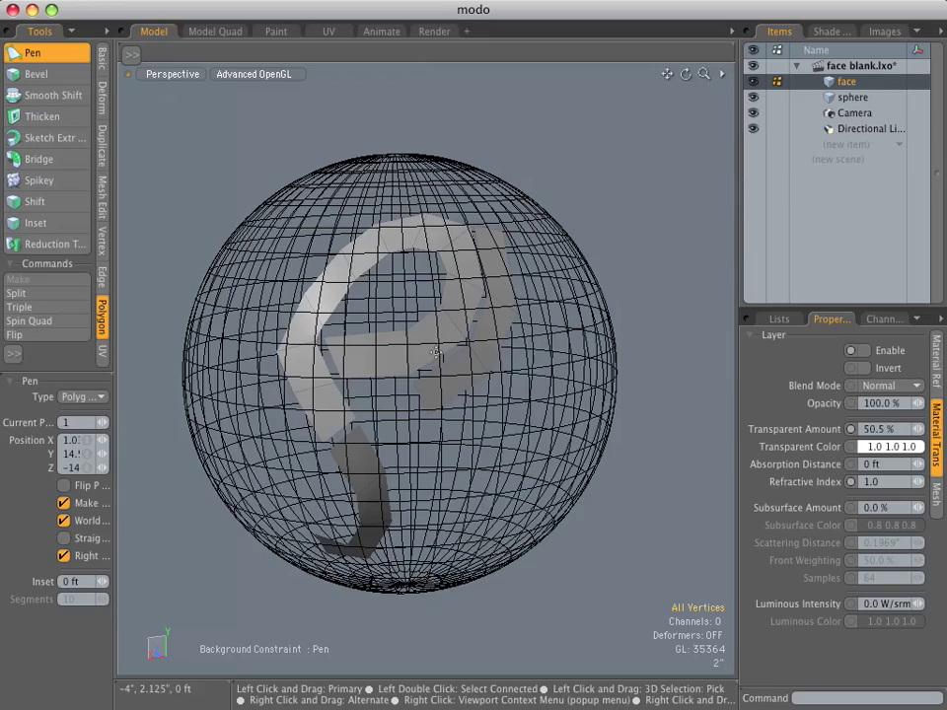
{"action": "left_click", "coordinate": [456, 455]}
{"action": "left_click", "coordinate": [437, 424]}
{"action": "left_click", "coordinate": [517, 417]}
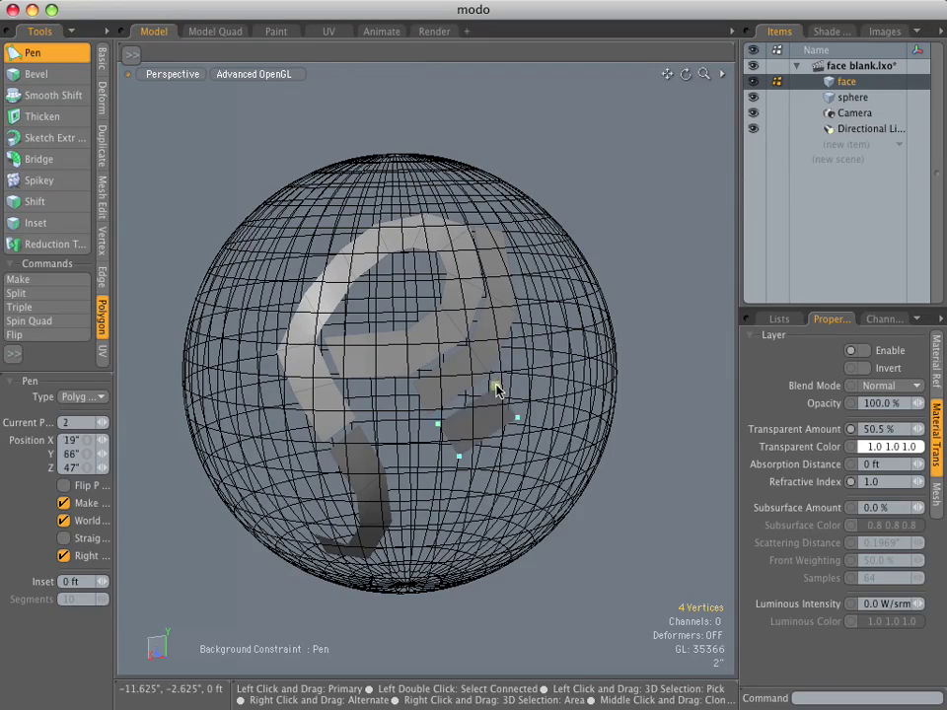
{"action": "left_click", "coordinate": [496, 385]}
{"action": "left_click_drag", "start_coordinate": [575, 481], "coordinate": [454, 407], "text": "alt"}
Add four more points down the sphere's right side, completing the 8-vertex strip.
{"action": "left_click", "coordinate": [474, 370]}
{"action": "left_click", "coordinate": [457, 337]}
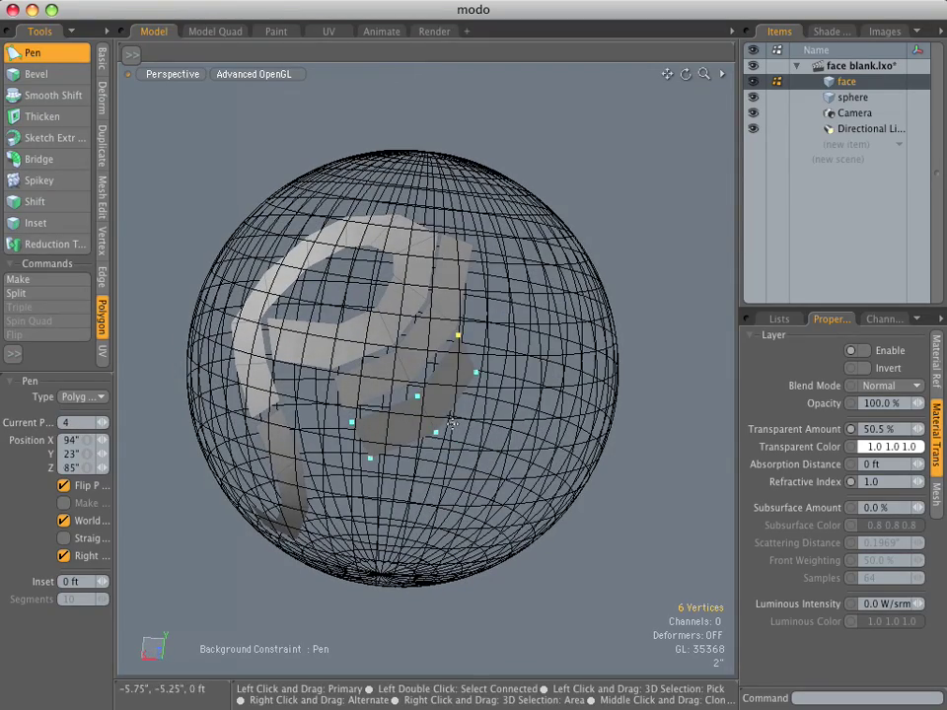
{"action": "left_click_drag", "start_coordinate": [457, 336], "coordinate": [446, 464], "text": "alt"}
{"action": "left_click", "coordinate": [449, 352]}
{"action": "left_click", "coordinate": [434, 313]}
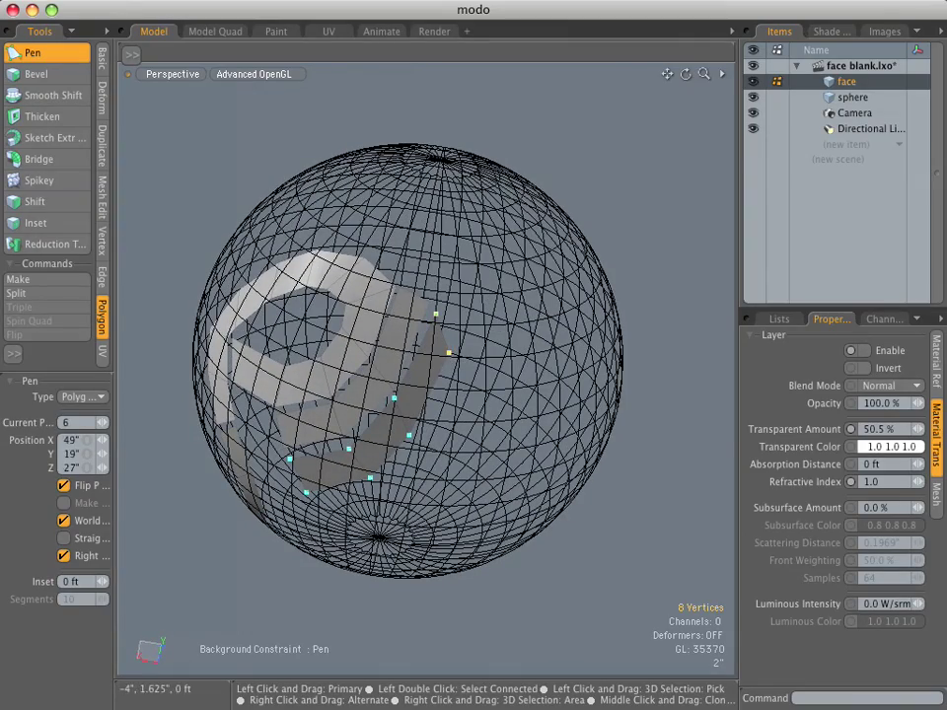
{"action": "left_click_drag", "start_coordinate": [326, 240], "coordinate": [545, 467], "text": "alt"}
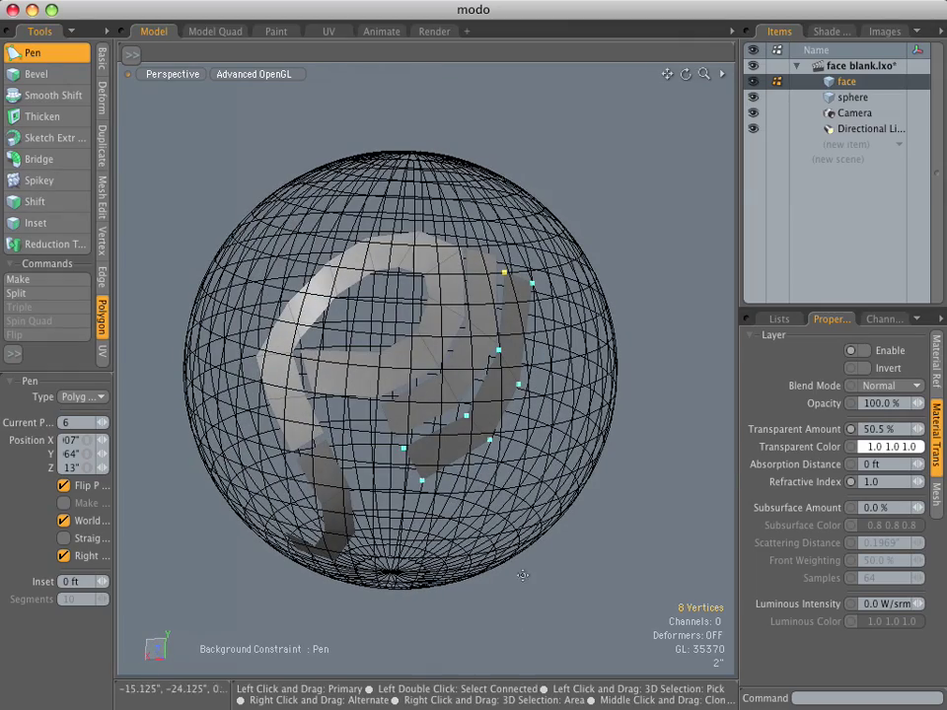
{"action": "key", "text": "space"}
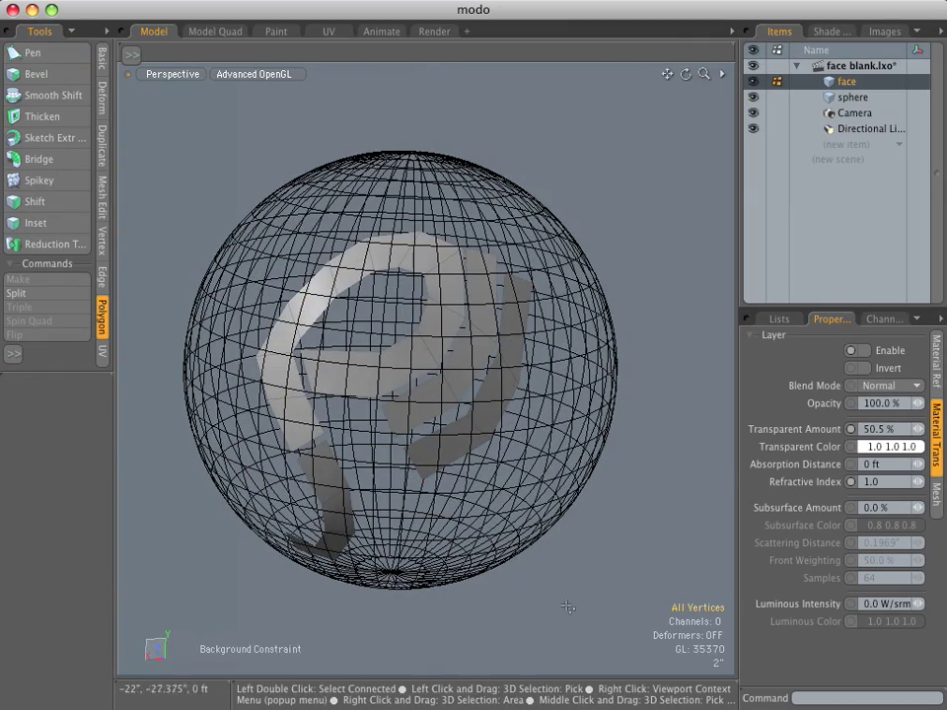
{"action": "mouse_move", "coordinate": [566, 606]}
{"action": "left_mouse_down", "text": "alt"}
{"action": "mouse_move", "coordinate": [545, 579]}
{"action": "mouse_move", "coordinate": [553, 595]}
{"action": "left_mouse_up", "text": "alt"}
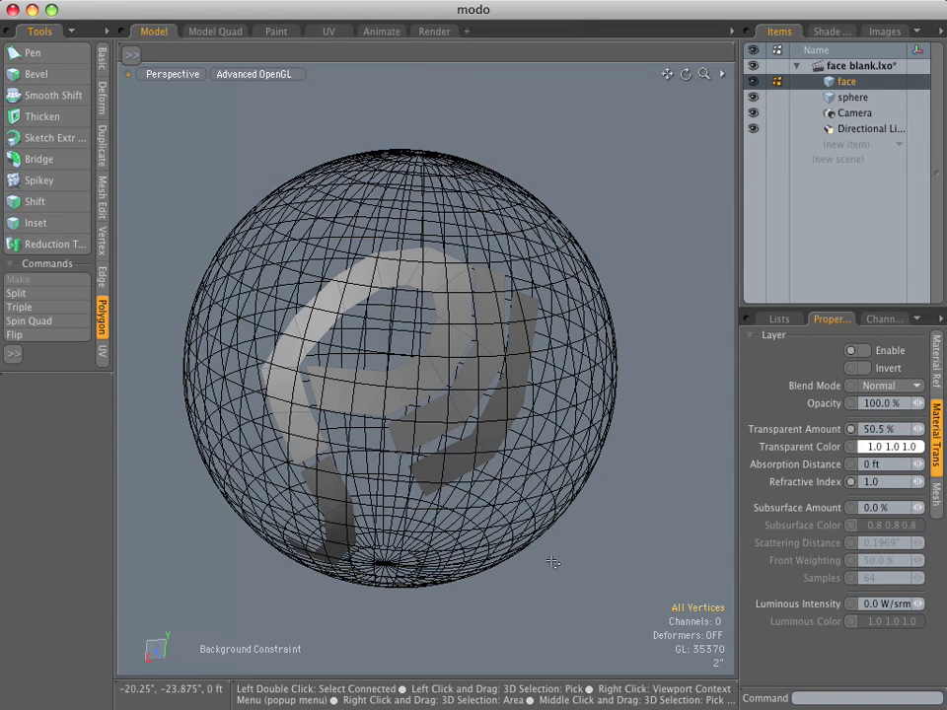
Set Inactive Meshes to Same as Active Mesh in the viewport display options.
{"action": "key", "text": "o"}
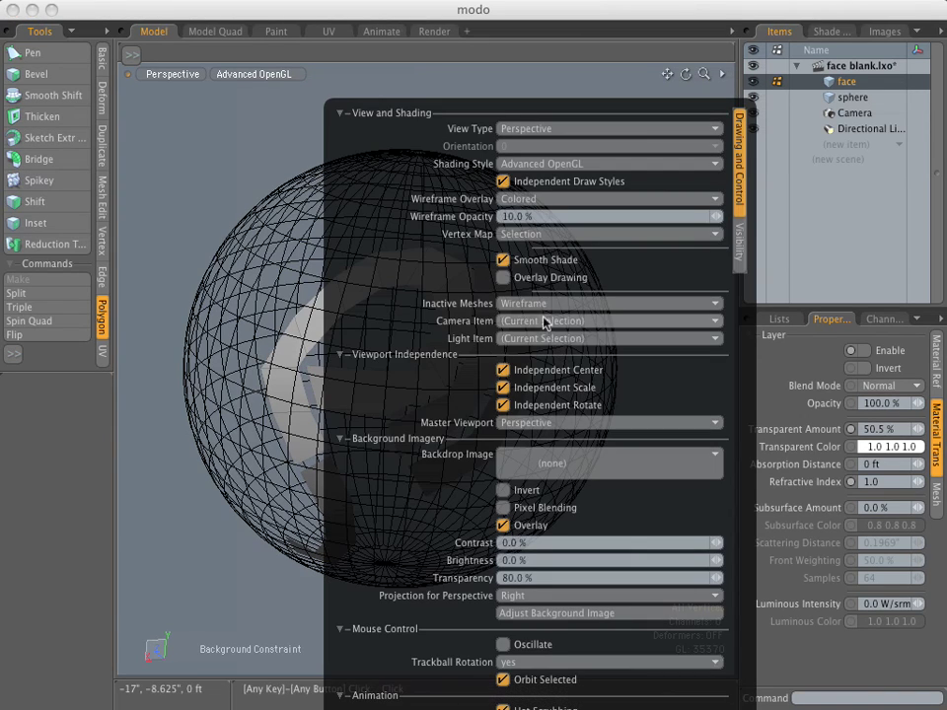
{"action": "left_click", "coordinate": [549, 303]}
{"action": "left_click", "coordinate": [548, 327]}
{"action": "key", "text": "o"}
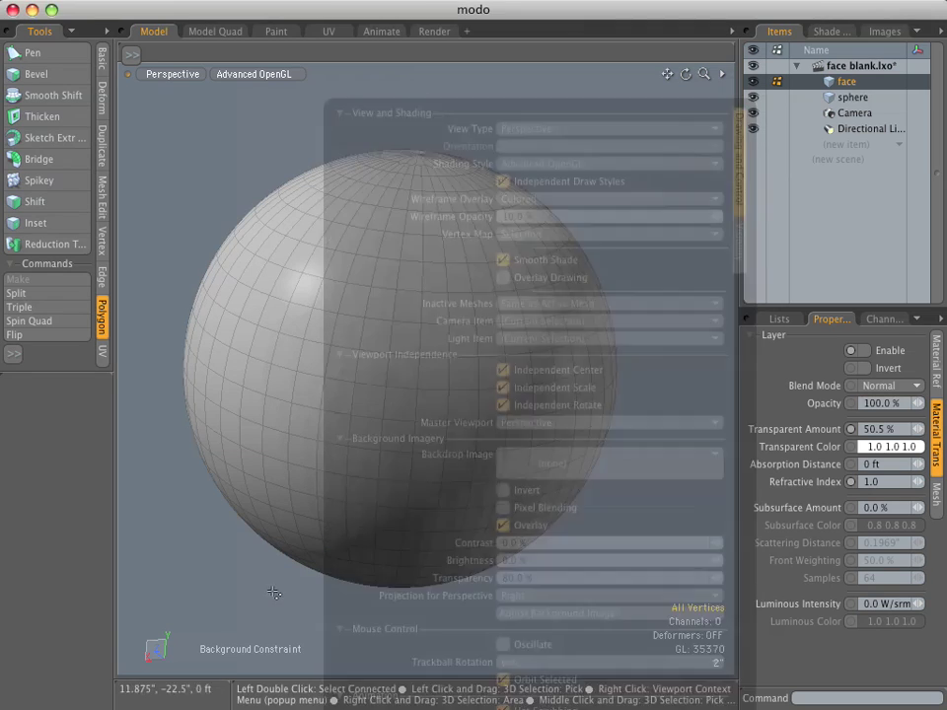
{"action": "left_click_drag", "start_coordinate": [477, 512], "coordinate": [534, 369], "text": "alt"}
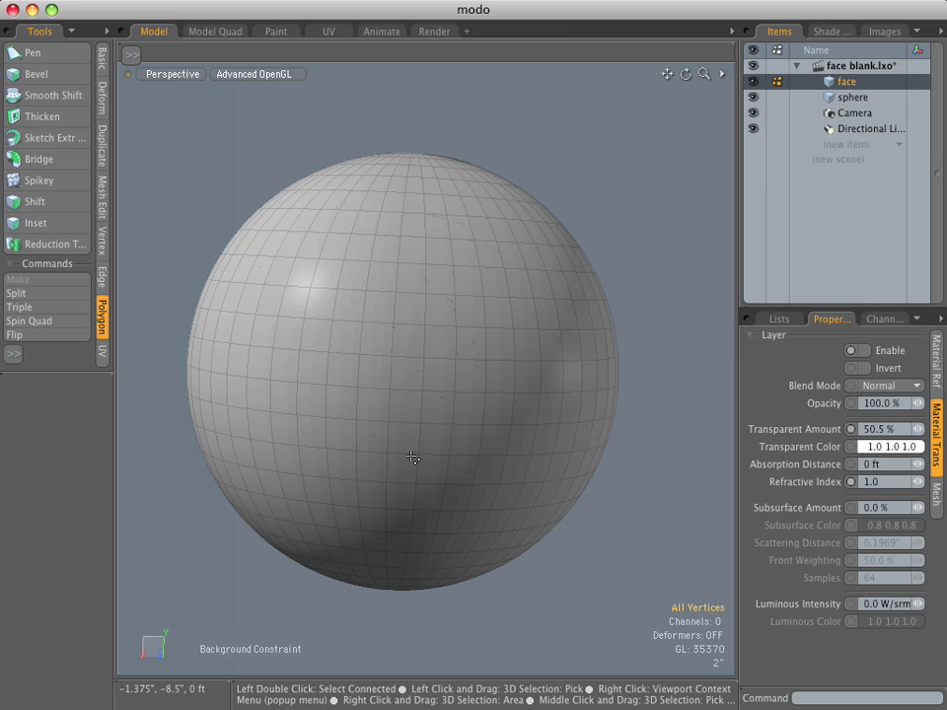
Enable the transparent Material layer in the Shader Tree, then select the sphere item.
{"action": "left_click", "coordinate": [829, 30]}
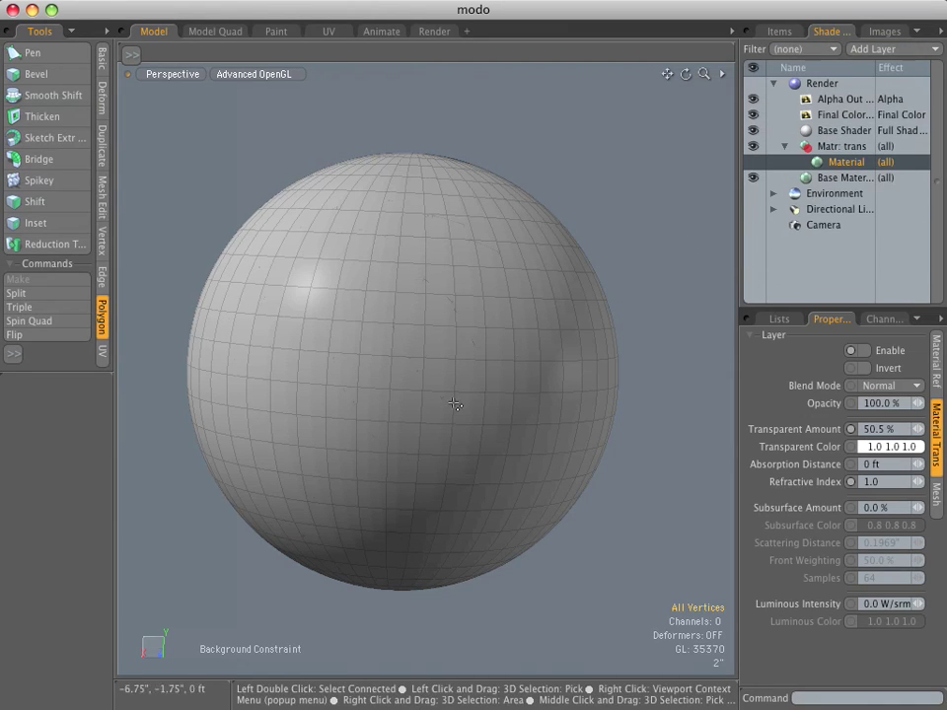
{"action": "left_click", "coordinate": [753, 162]}
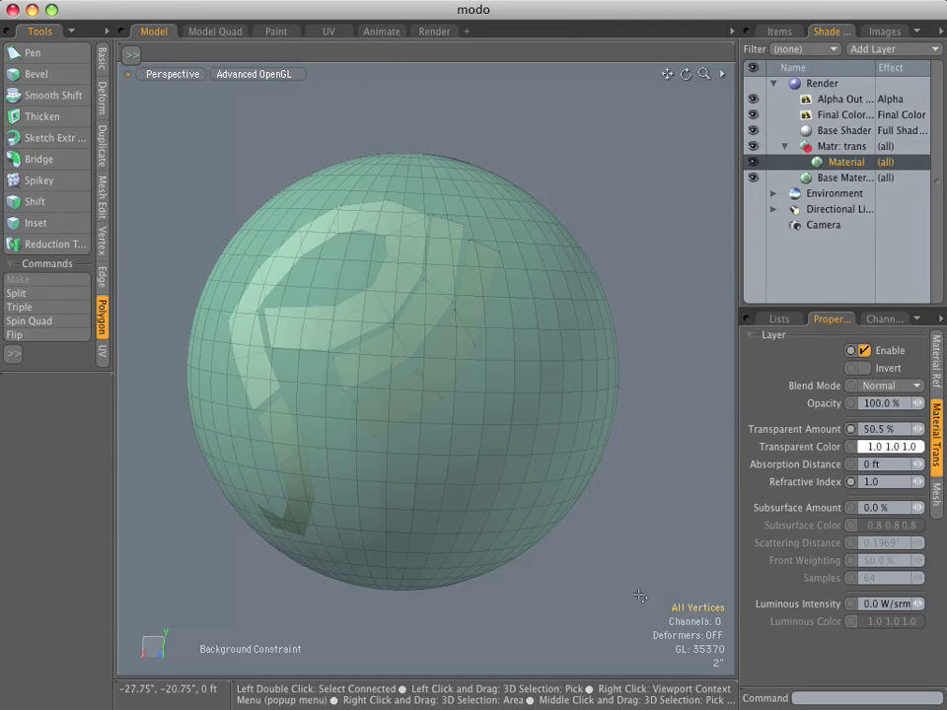
{"action": "left_click", "coordinate": [780, 31]}
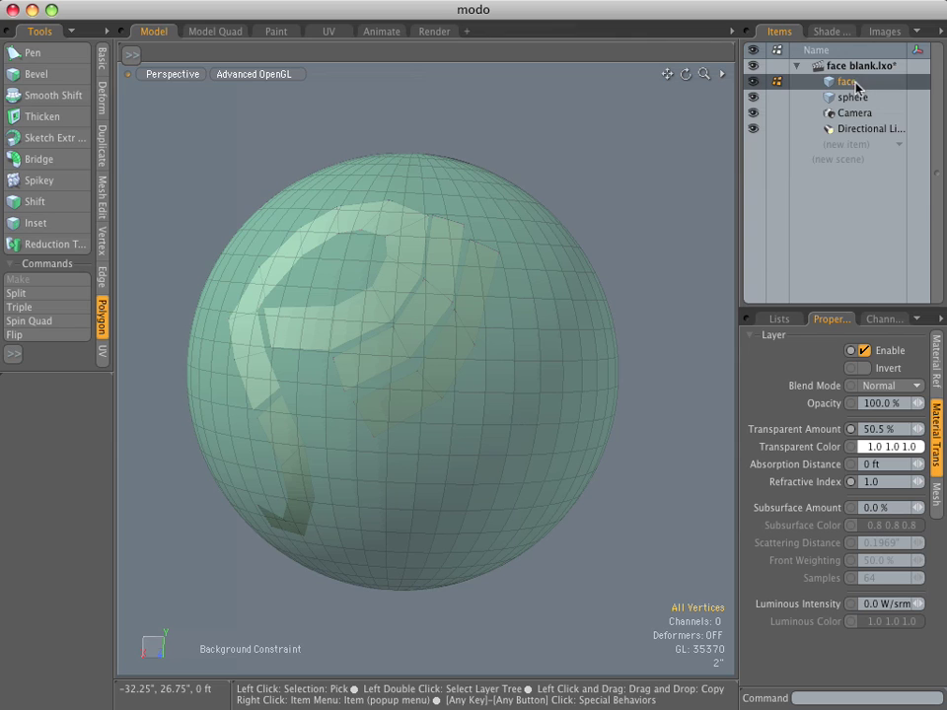
{"action": "left_click", "coordinate": [848, 82]}
{"action": "left_click", "coordinate": [854, 103]}
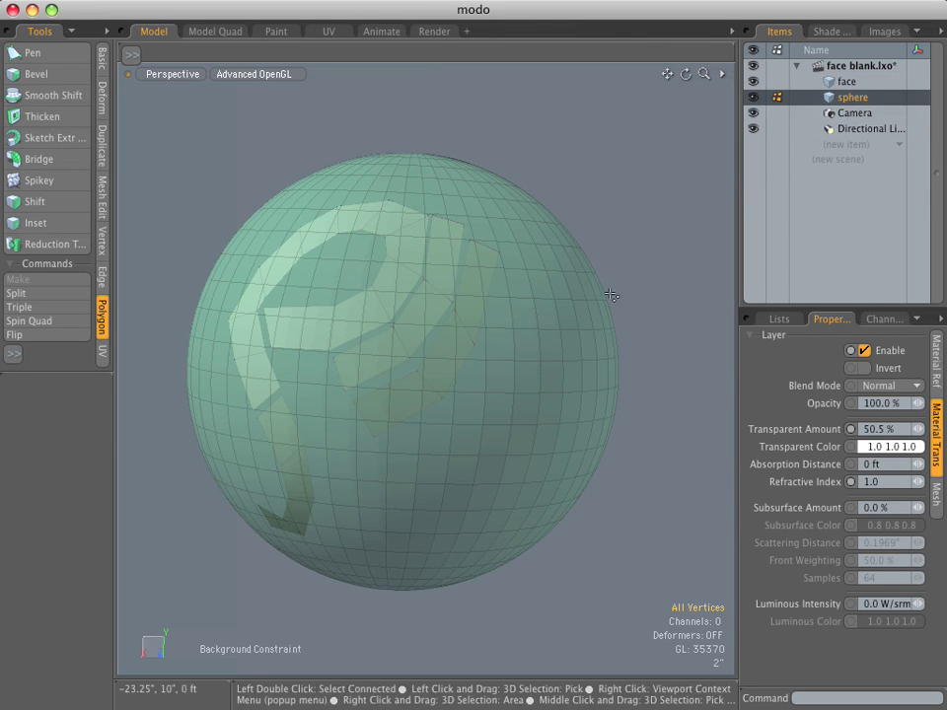
{"action": "left_click_drag", "start_coordinate": [610, 294], "coordinate": [536, 374], "text": "alt"}
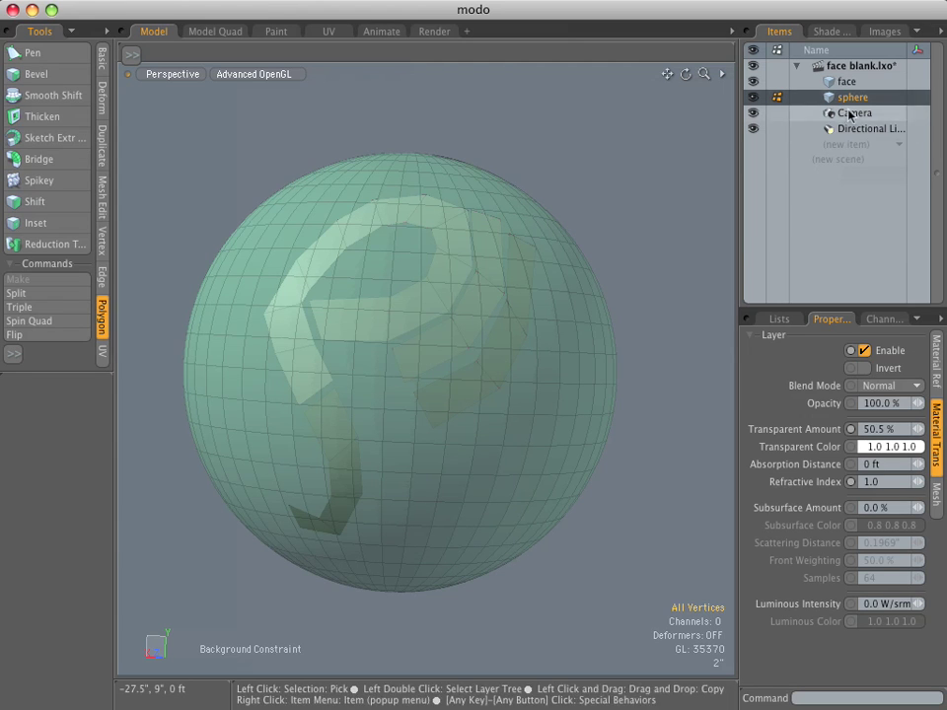
Set the sphere material's Diffuse Color to pink.
{"action": "left_click", "coordinate": [831, 31]}
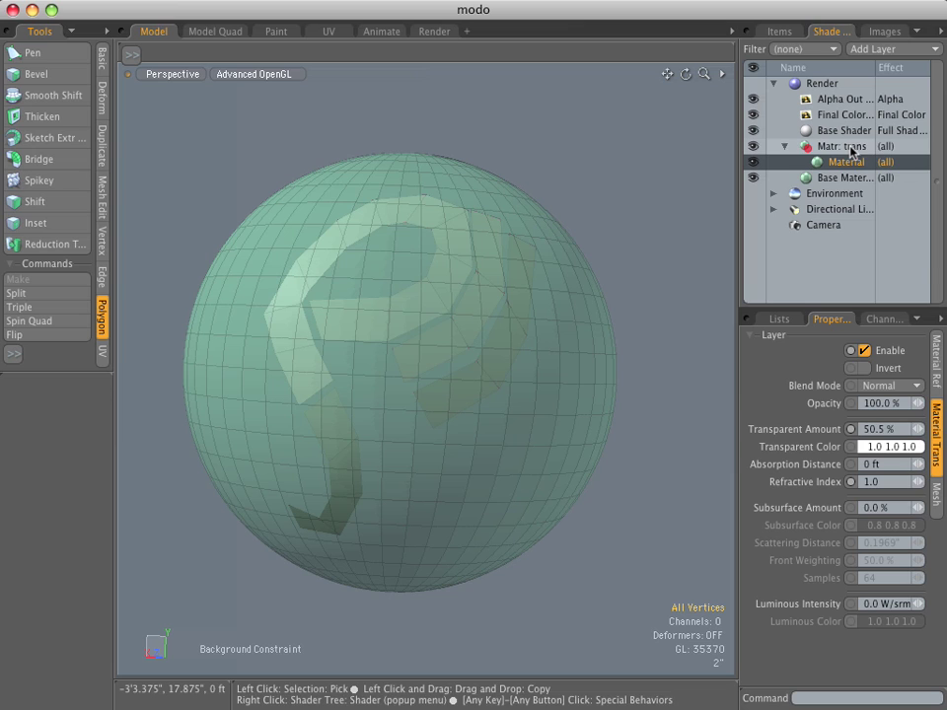
{"action": "left_click", "coordinate": [936, 363]}
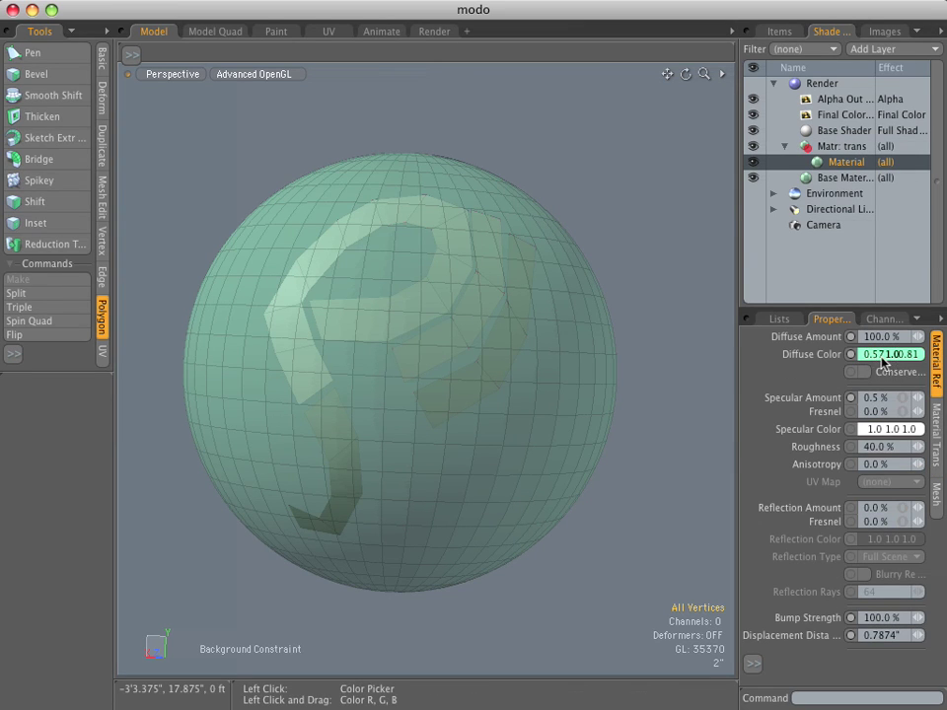
{"action": "left_click", "coordinate": [883, 355]}
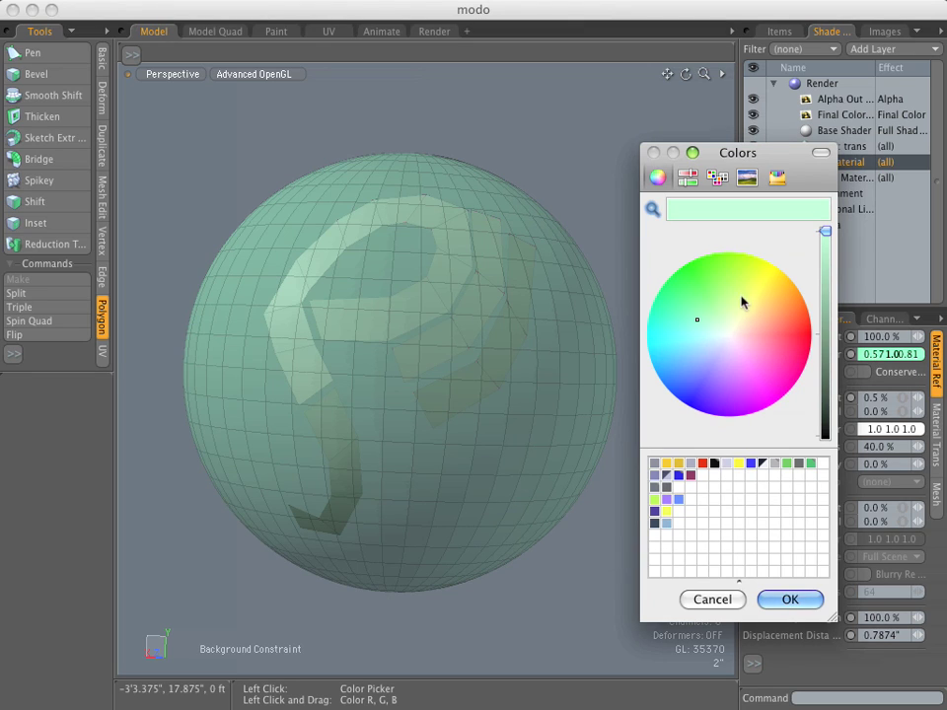
{"action": "left_click", "coordinate": [749, 369]}
{"action": "left_click", "coordinate": [789, 597]}
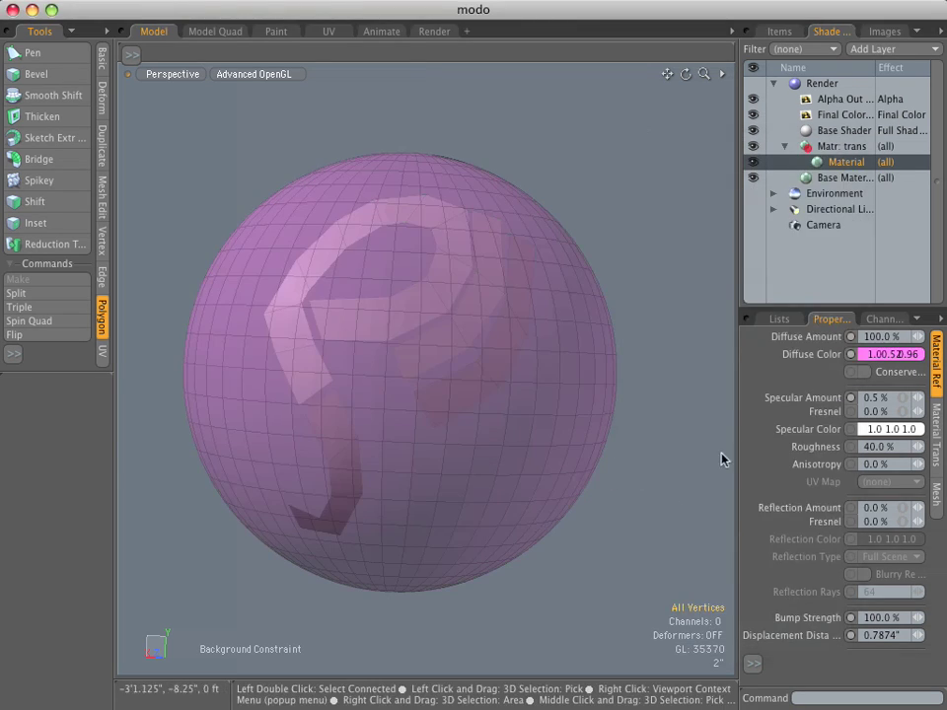
Raise the material's Transparent Amount to 57.5%.
{"action": "left_click", "coordinate": [936, 442]}
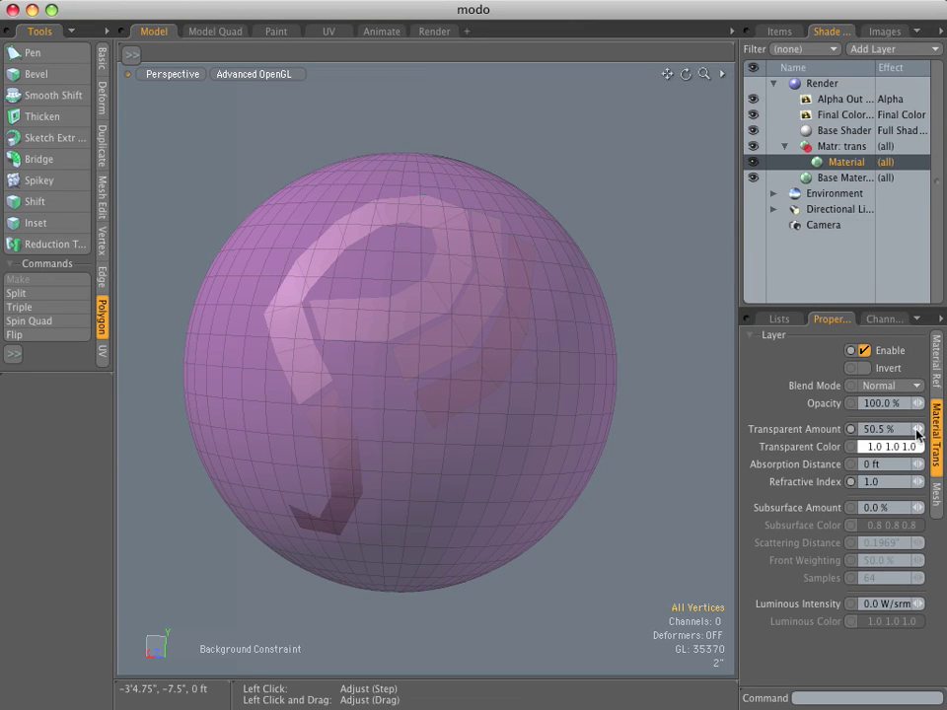
{"action": "mouse_move", "coordinate": [917, 429]}
{"action": "left_mouse_down"}
{"action": "mouse_move", "coordinate": [894, 429]}
{"action": "mouse_move", "coordinate": [917, 429]}
{"action": "left_mouse_up"}
{"action": "left_click_drag", "start_coordinate": [932, 441], "coordinate": [933, 441]}
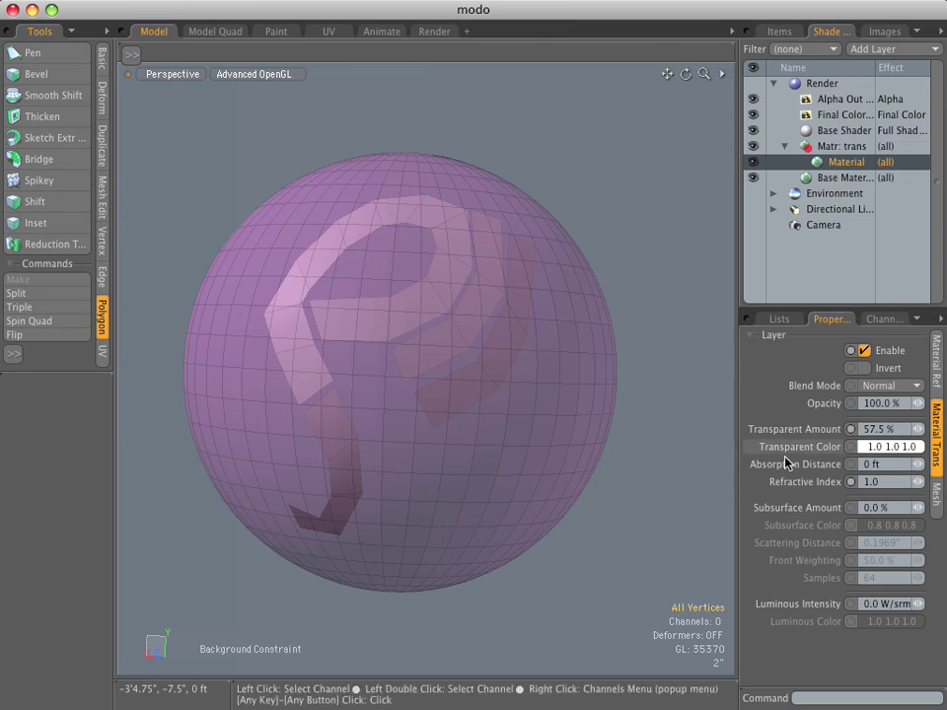
Toggle the pink material off and back on, then make the face mesh active.
{"action": "left_click", "coordinate": [753, 162]}
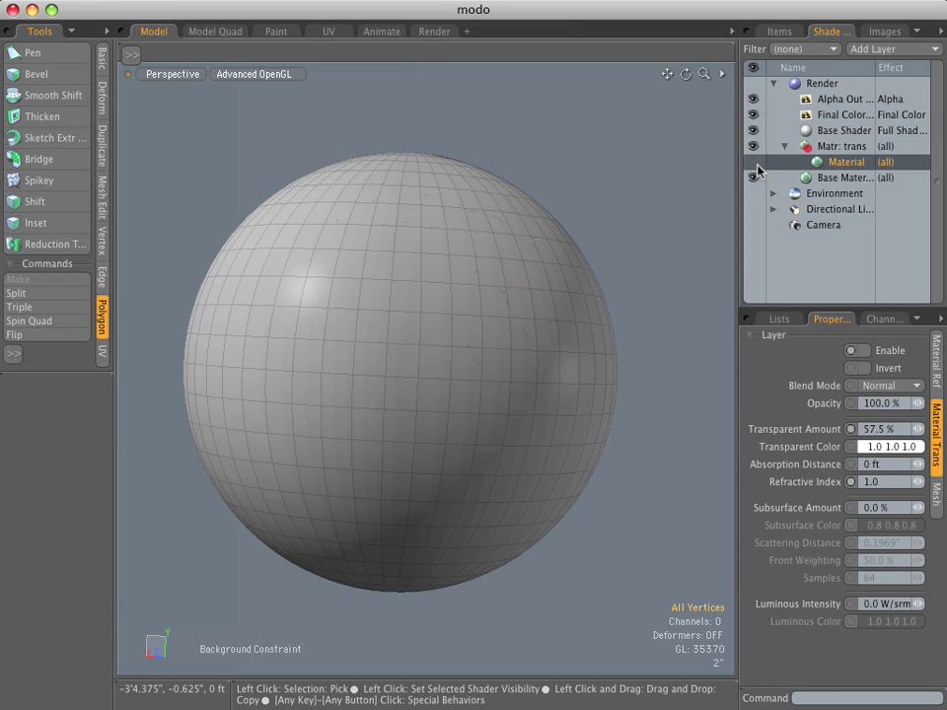
{"action": "left_click", "coordinate": [753, 162]}
{"action": "left_click", "coordinate": [779, 30]}
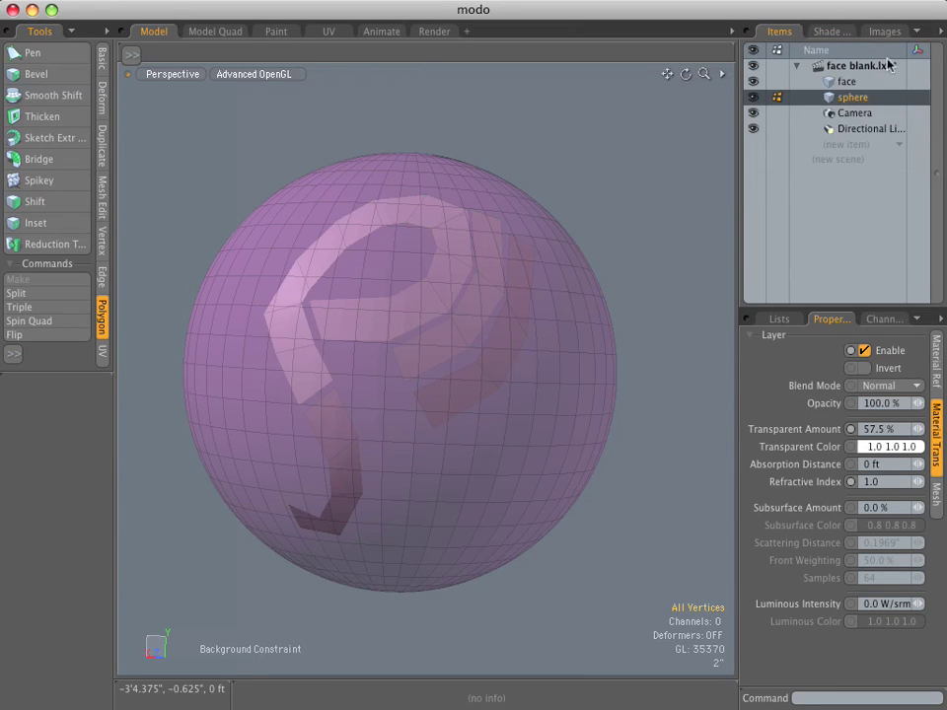
{"action": "left_click", "coordinate": [850, 83]}
Orbit to the face strips, switch to polygon mode and clear the polygon selection.
{"action": "left_click_drag", "start_coordinate": [514, 355], "coordinate": [670, 345], "text": "alt"}
{"action": "left_click_drag", "start_coordinate": [540, 435], "coordinate": [526, 484], "text": "alt"}
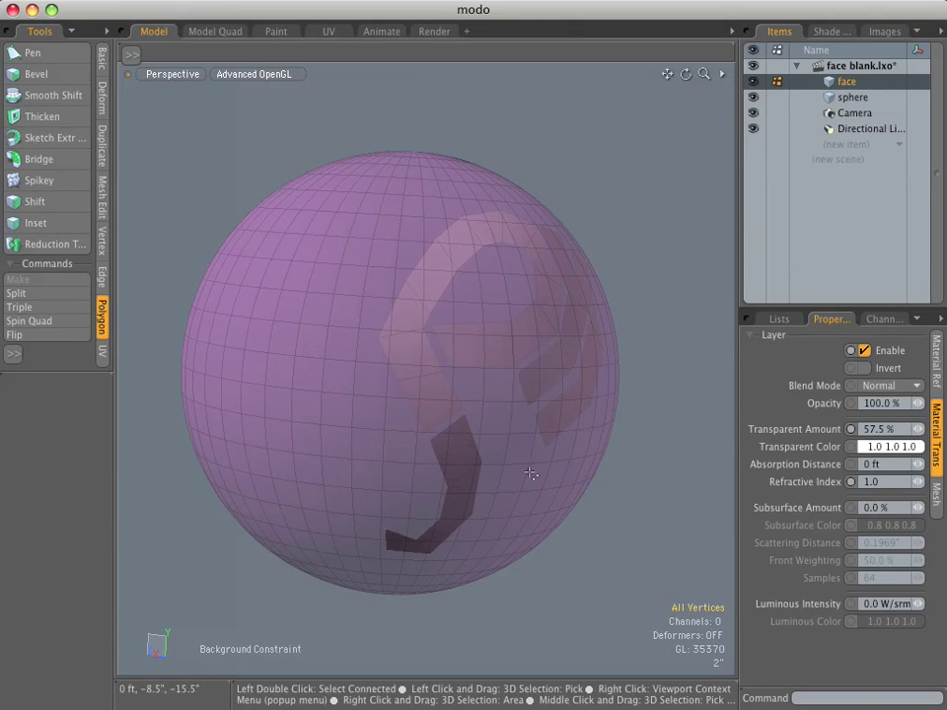
{"action": "left_click_drag", "start_coordinate": [645, 370], "coordinate": [495, 345], "text": "alt"}
{"action": "left_click_drag", "start_coordinate": [497, 431], "coordinate": [516, 292], "text": "alt"}
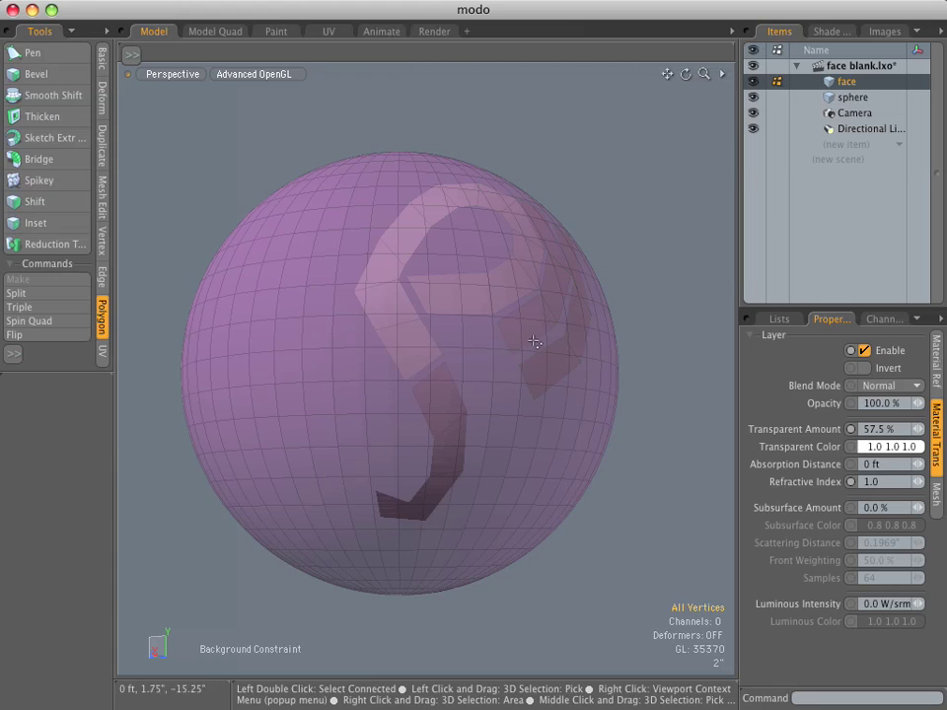
{"action": "key", "text": "3"}
{"action": "mouse_move", "coordinate": [613, 303]}
{"action": "left_mouse_down"}
{"action": "mouse_move", "coordinate": [544, 321]}
{"action": "mouse_move", "coordinate": [521, 296]}
{"action": "mouse_move", "coordinate": [506, 438]}
{"action": "left_mouse_up"}
{"action": "left_click", "coordinate": [569, 300]}
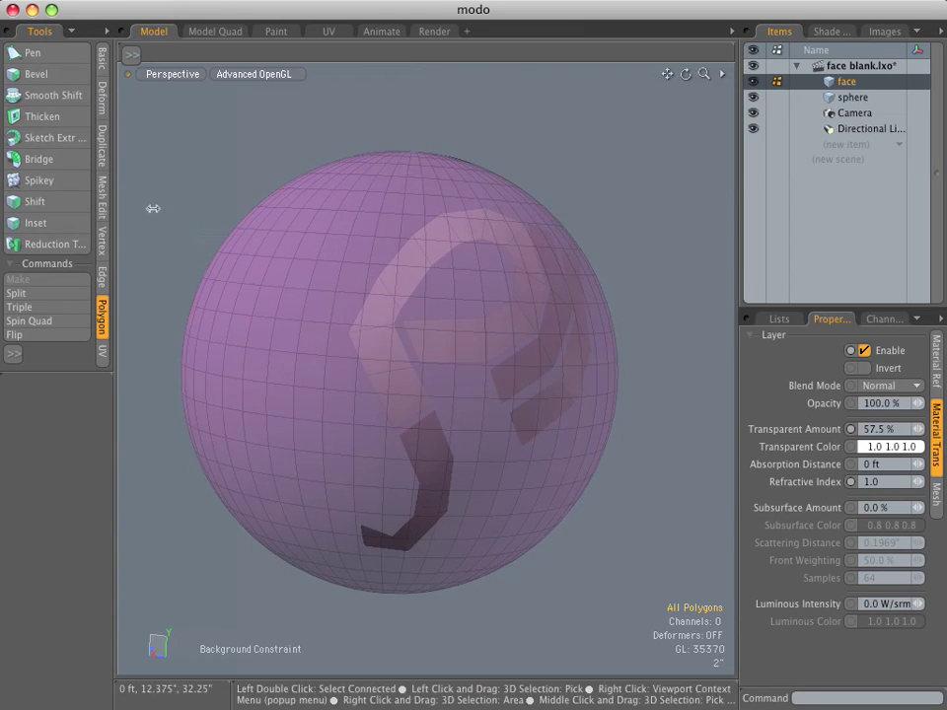
With the Pen tool, draw the first quad of a strip on the sphere's upper left.
{"action": "left_click", "coordinate": [33, 52]}
{"action": "left_click_drag", "start_coordinate": [404, 347], "coordinate": [445, 384], "text": "ctrl+alt"}
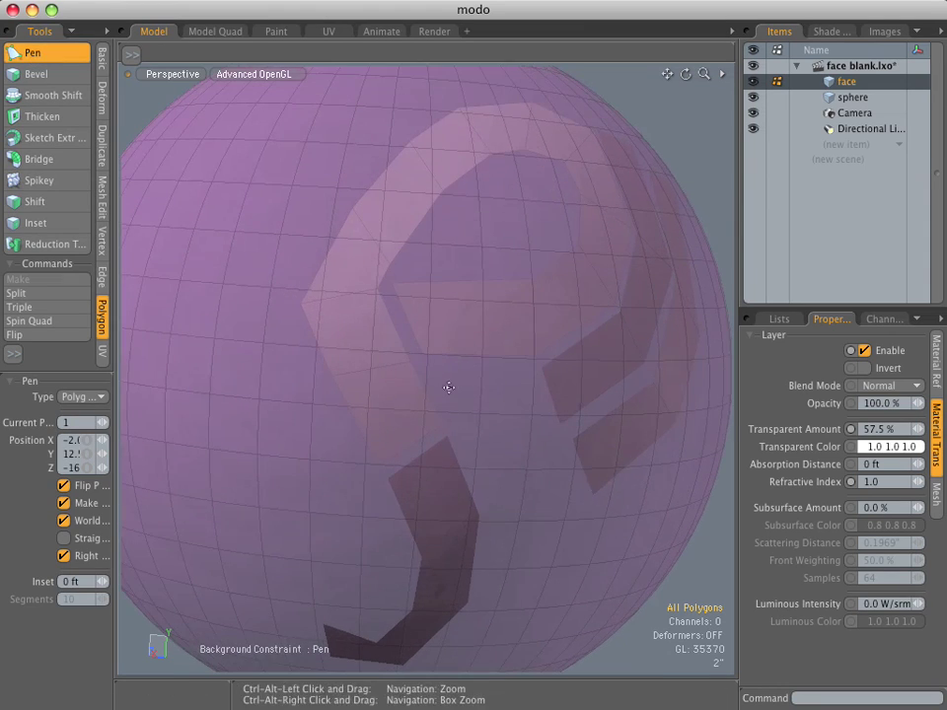
{"action": "left_click", "coordinate": [274, 388]}
{"action": "left_click", "coordinate": [315, 382]}
{"action": "left_click", "coordinate": [286, 304]}
{"action": "left_click", "coordinate": [237, 309]}
{"action": "left_click_drag", "start_coordinate": [237, 308], "coordinate": [359, 254], "text": "alt"}
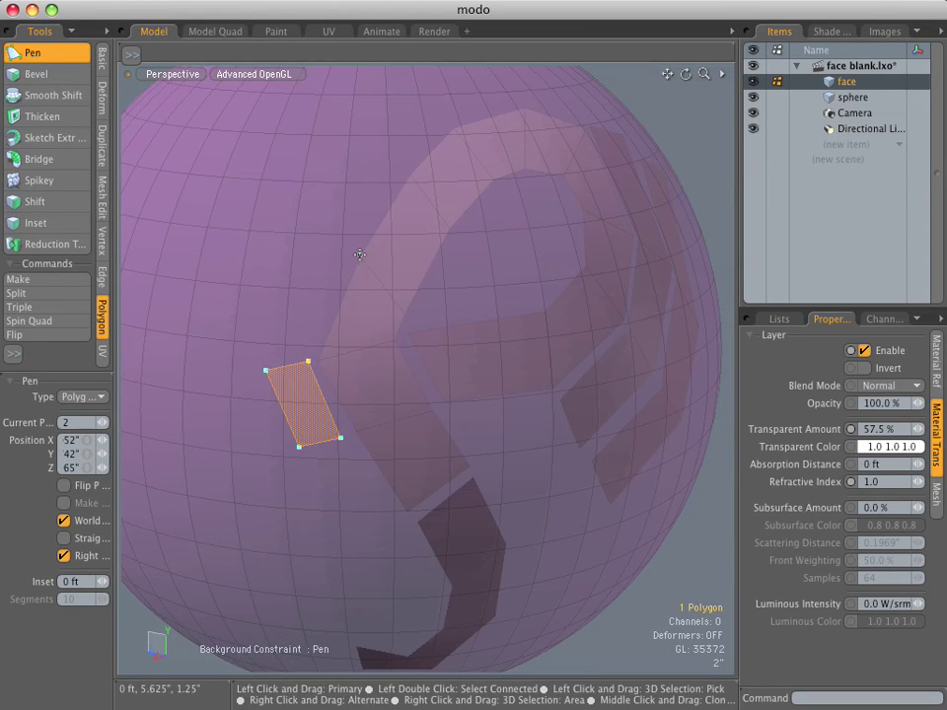
Add the second and third quads to complete the three-polygon strip.
{"action": "left_click", "coordinate": [353, 249]}
{"action": "left_click", "coordinate": [307, 253]}
{"action": "left_click_drag", "start_coordinate": [381, 320], "coordinate": [499, 498], "text": "alt"}
{"action": "left_click", "coordinate": [402, 260]}
{"action": "left_click", "coordinate": [349, 264]}
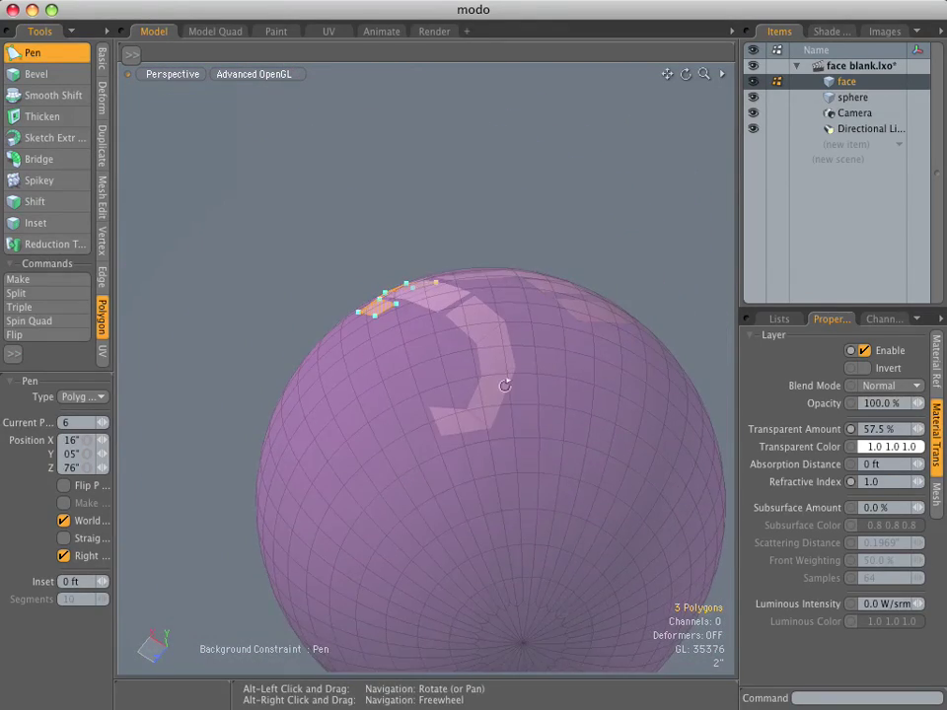
{"action": "left_click_drag", "start_coordinate": [504, 385], "coordinate": [482, 566], "text": "alt"}
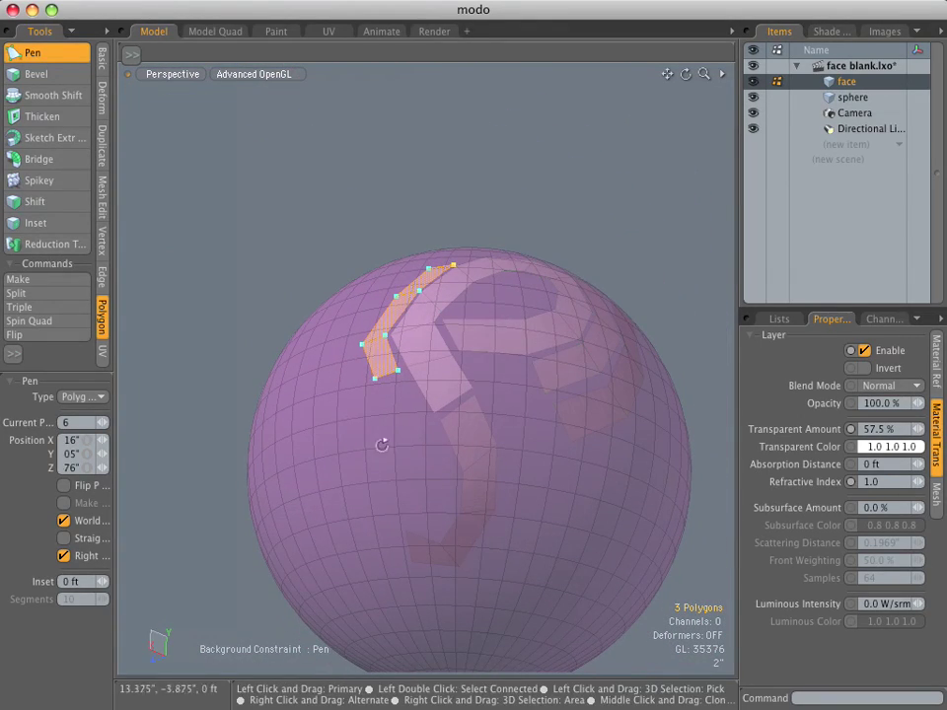
{"action": "left_click_drag", "start_coordinate": [381, 445], "coordinate": [605, 354], "text": "alt"}
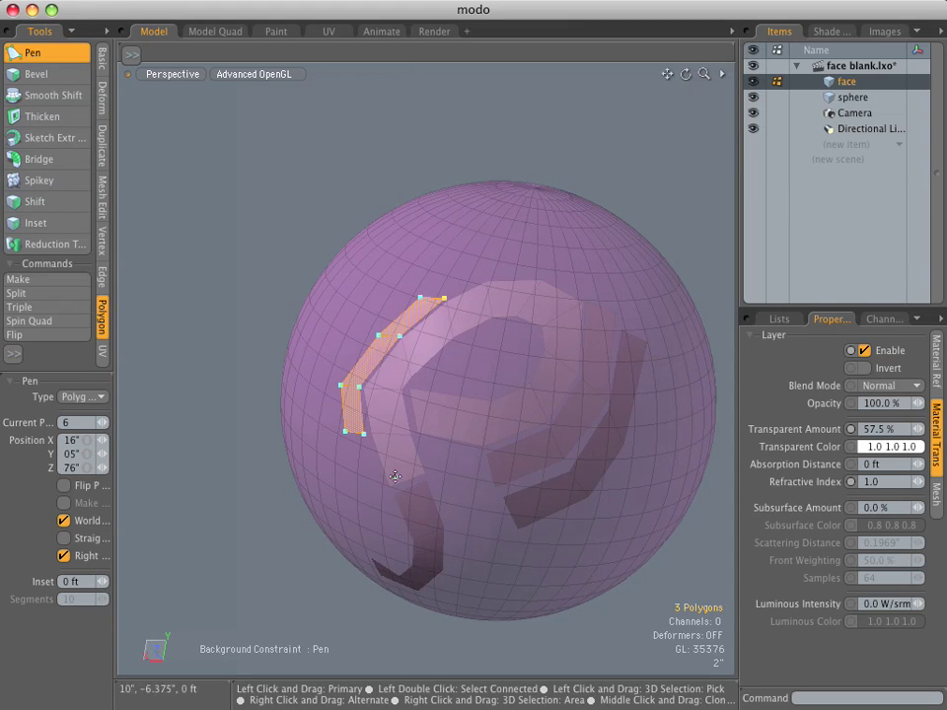
{"action": "left_click_drag", "start_coordinate": [542, 504], "coordinate": [616, 474], "text": "alt"}
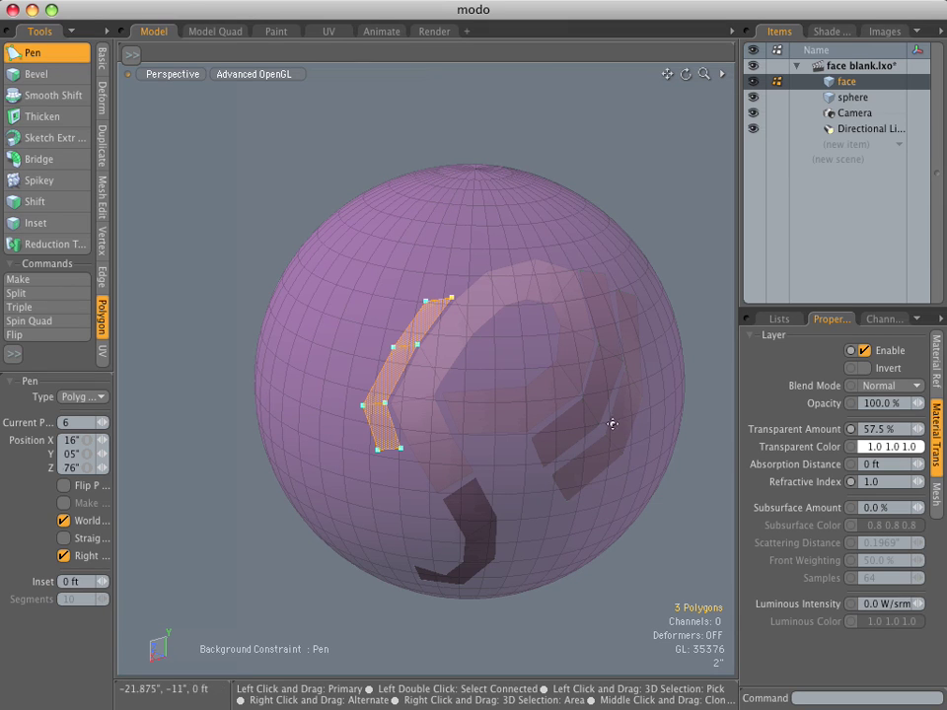
{"action": "key", "text": "space"}
{"action": "left_click", "coordinate": [668, 246]}
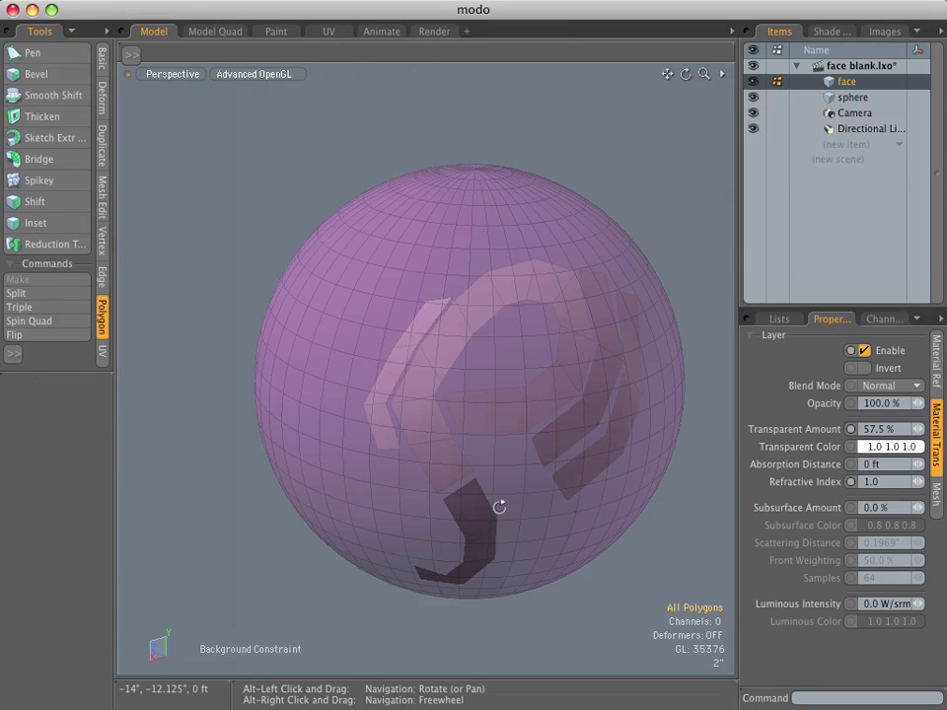
{"action": "left_click_drag", "start_coordinate": [499, 507], "coordinate": [531, 397], "text": "alt"}
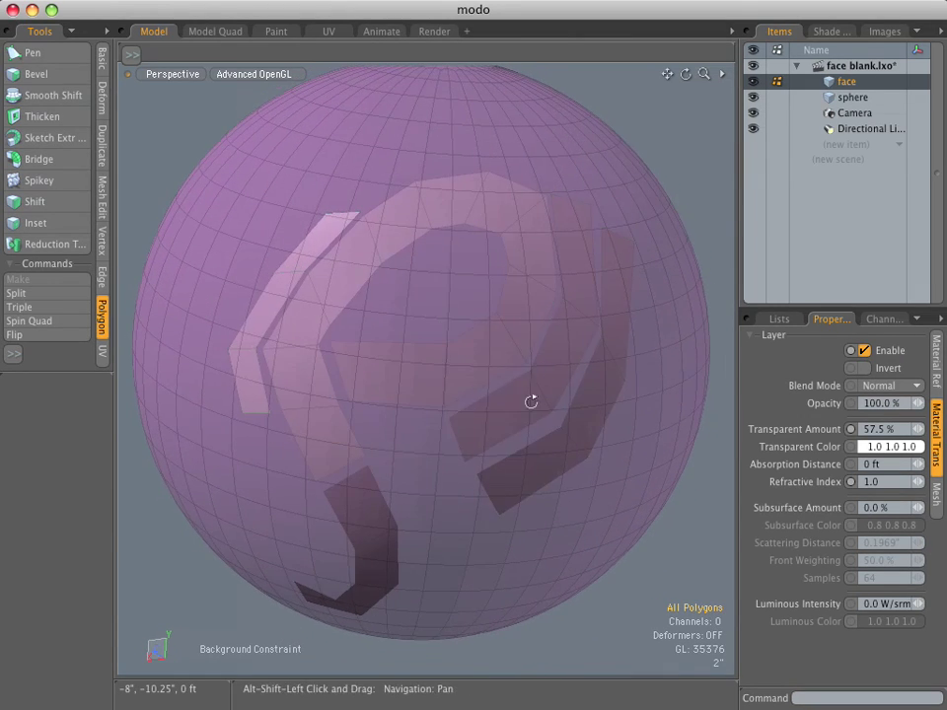